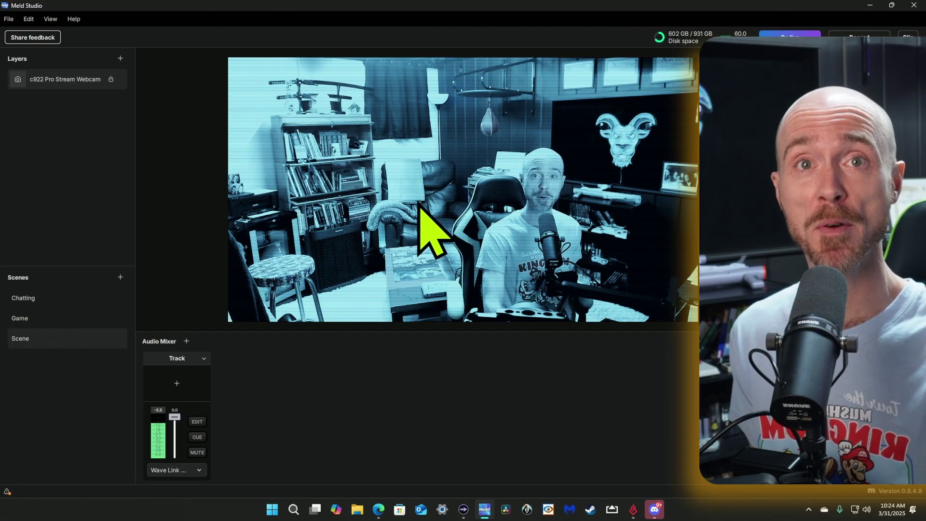
Show Meld's new layer type list and snap the studio window to the screen's right half
left_click(121, 59)
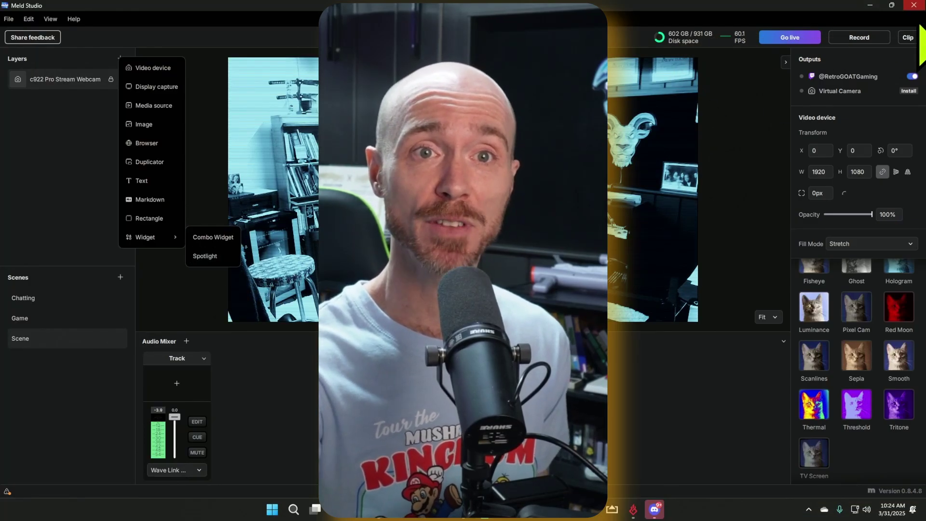
mouse_move(246, 268)
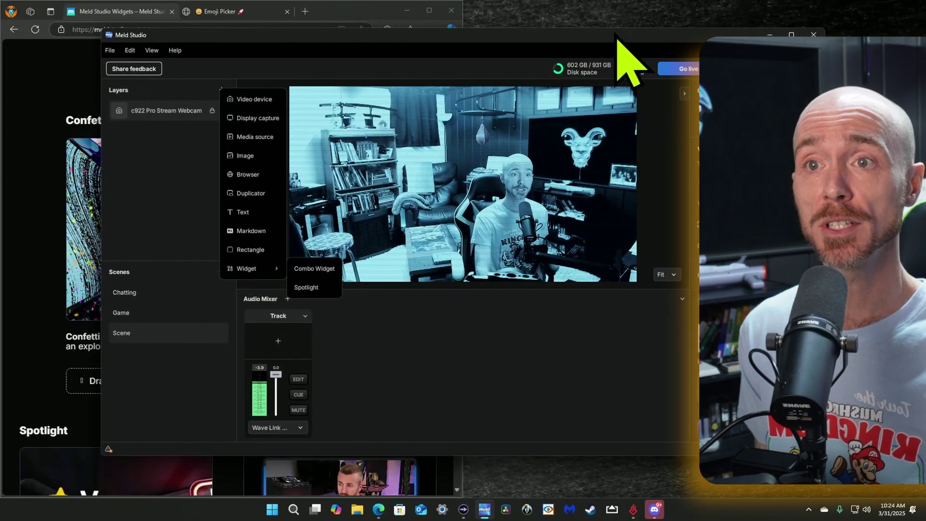
key("super+Right")
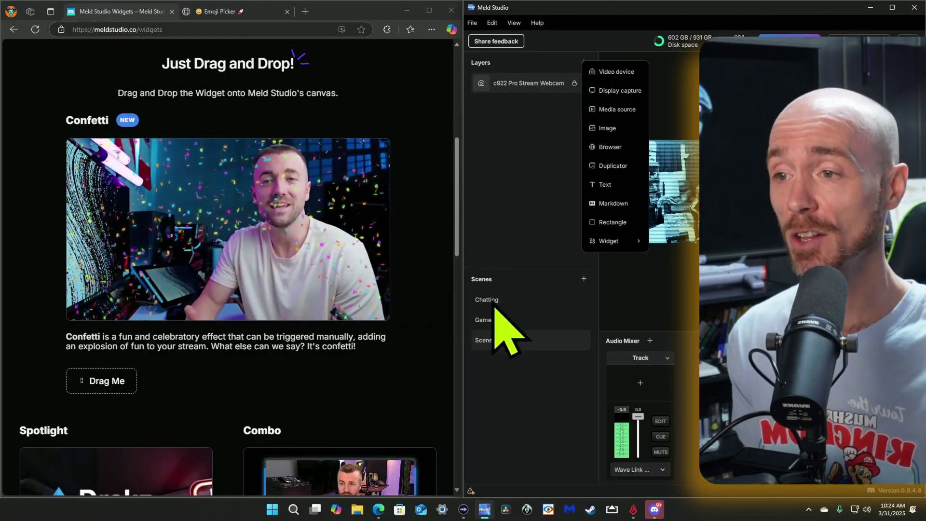
Drag the Confetti widget from meldstudio.co/widgets onto the Meld canvas above the webcam
left_click(511, 185)
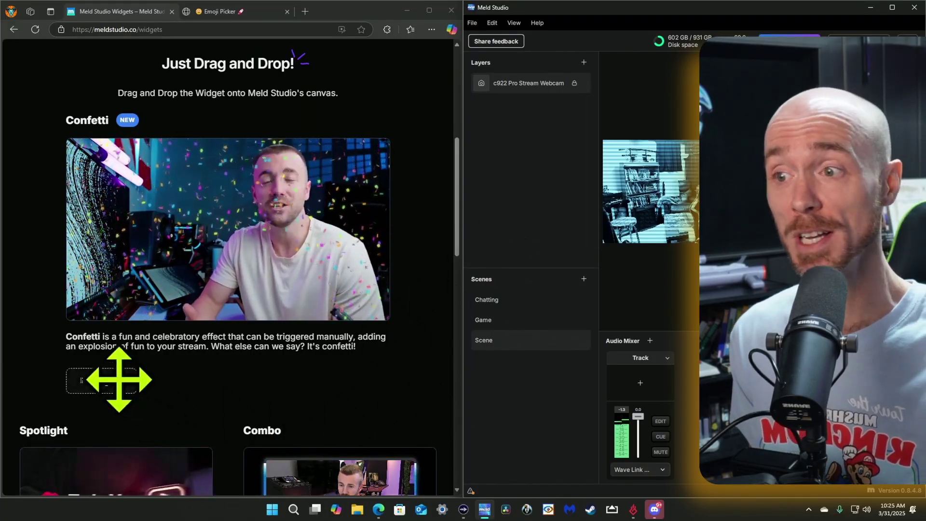
mouse_move(110, 386)
left_mouse_down()
mouse_move(102, 384)
mouse_move(241, 381)
left_mouse_up()
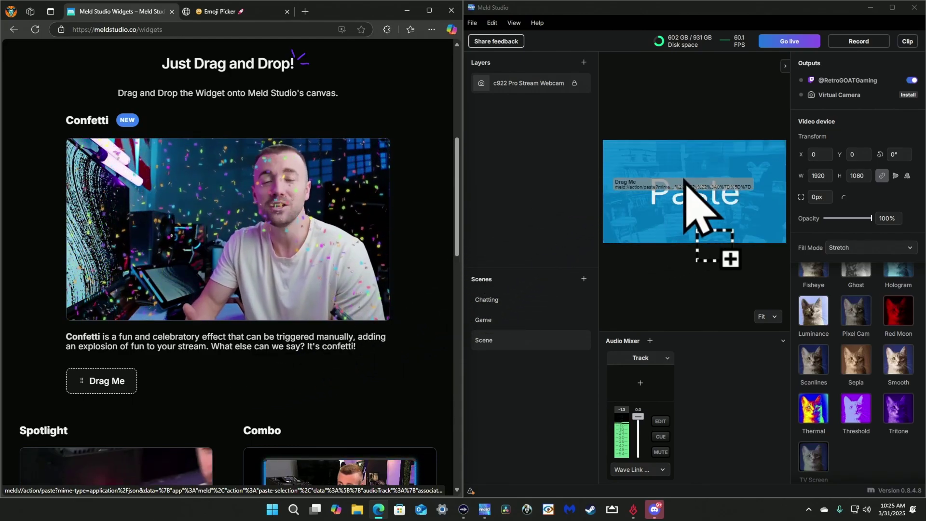
left_click_drag(341, 367, 687, 176)
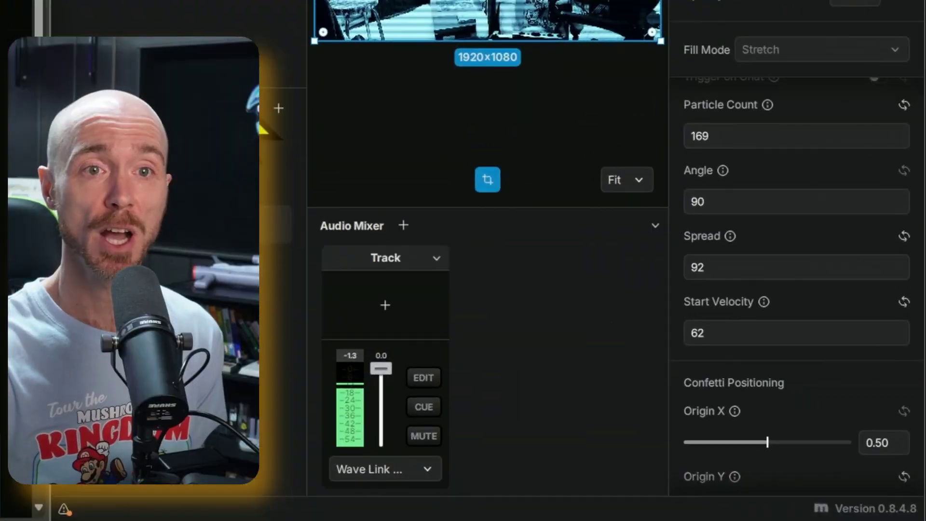
Review the Confetti Colors and Emoji List settings, then fire a test confetti burst
scroll(780, 86, "down", 4)
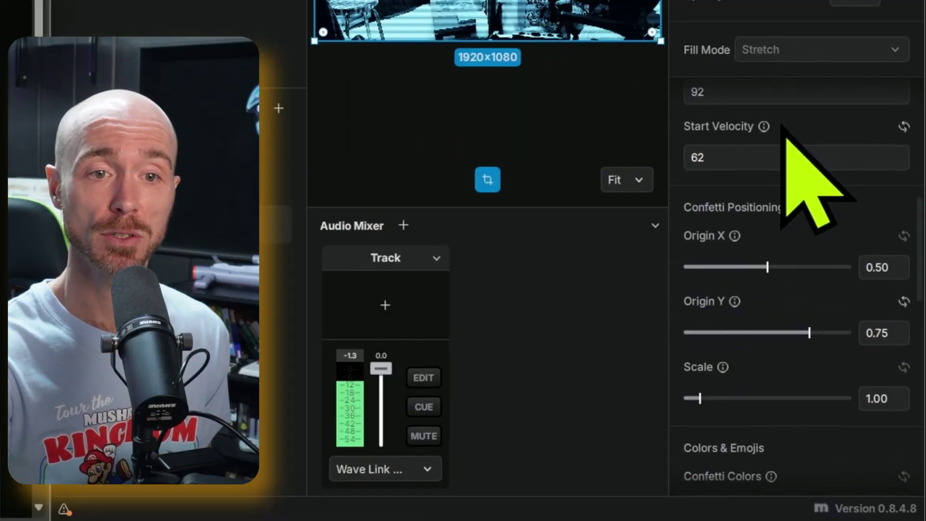
scroll(807, 156, "down", 3)
scroll(796, 176, "down", 3)
left_click(695, 263)
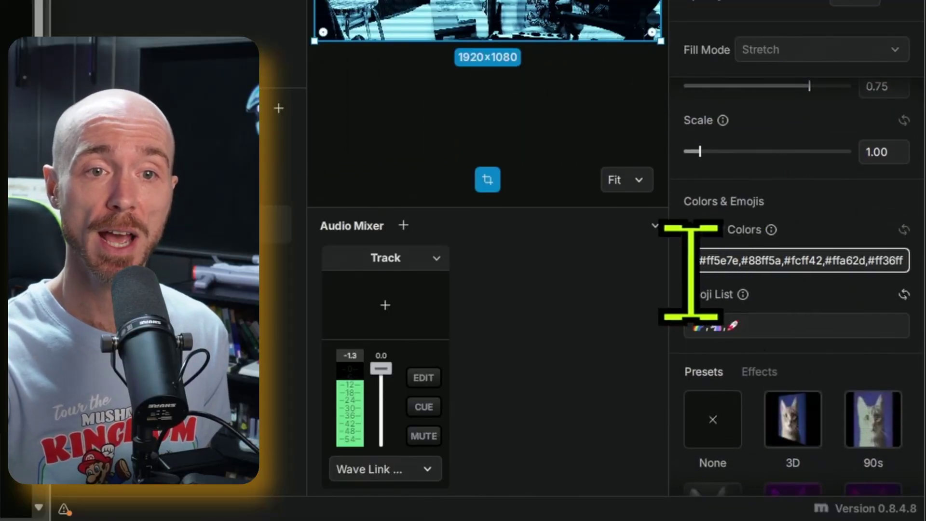
left_click(742, 325)
left_click(770, 310)
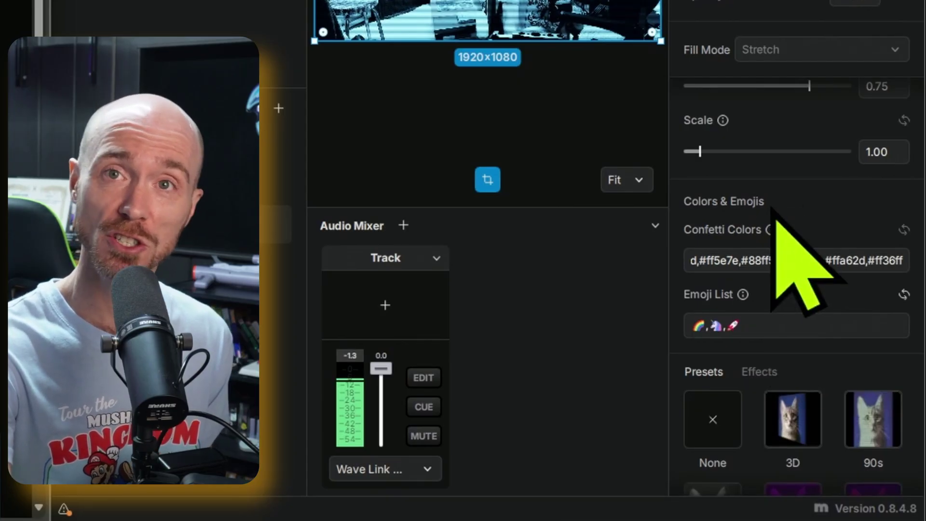
scroll(771, 210, "up", 3)
scroll(770, 222, "up", 2)
scroll(848, 372, "up", 2)
scroll(843, 347, "up", 3)
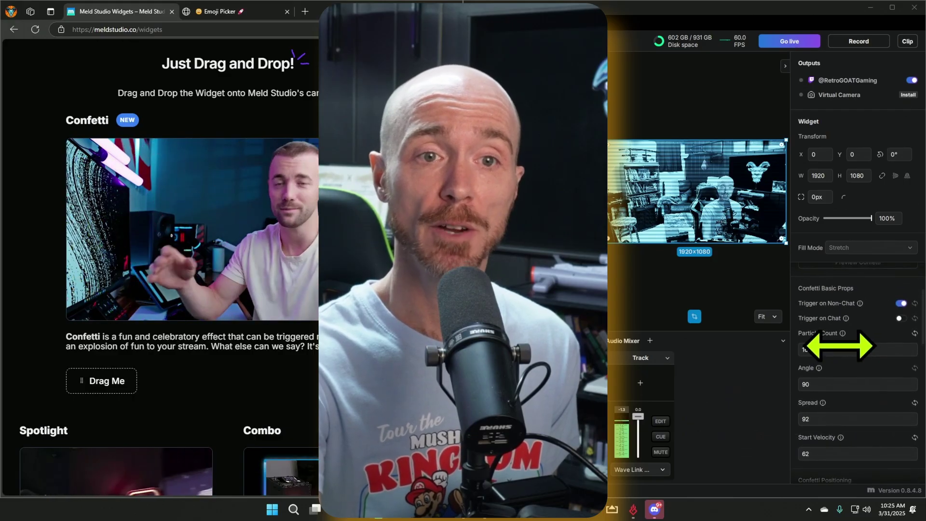
scroll(851, 376, "up", 2)
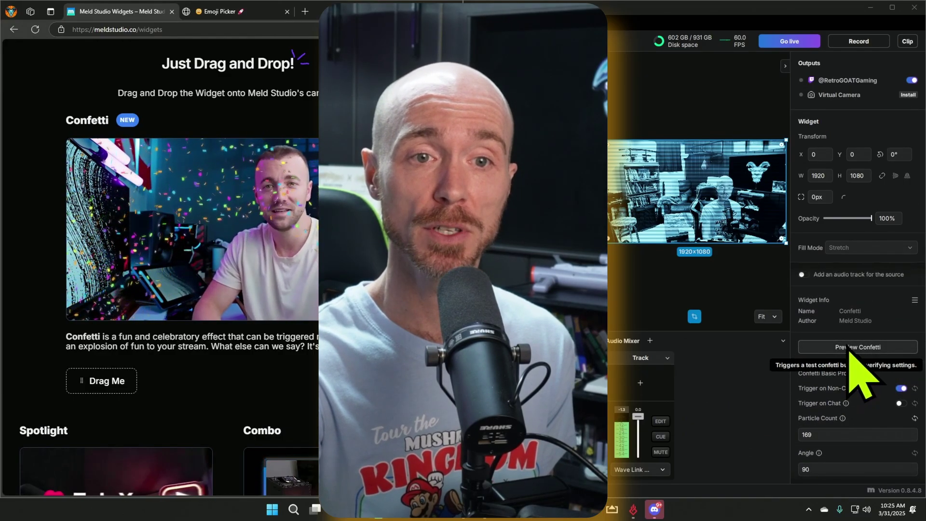
left_click(848, 347)
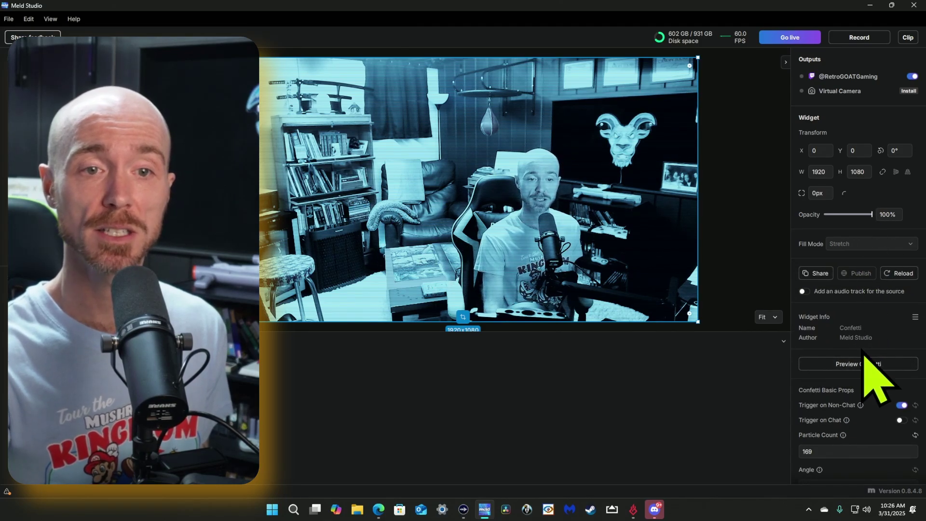
Set the confetti Scale to 2.30 and preview the bigger burst over the webcam
scroll(858, 338, "down", 3)
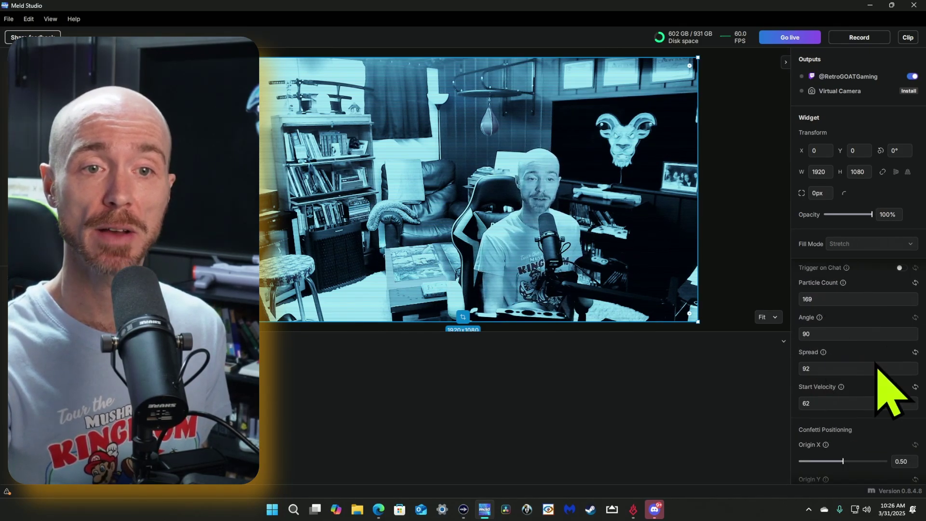
scroll(879, 382, "down", 1)
scroll(868, 371, "down", 1)
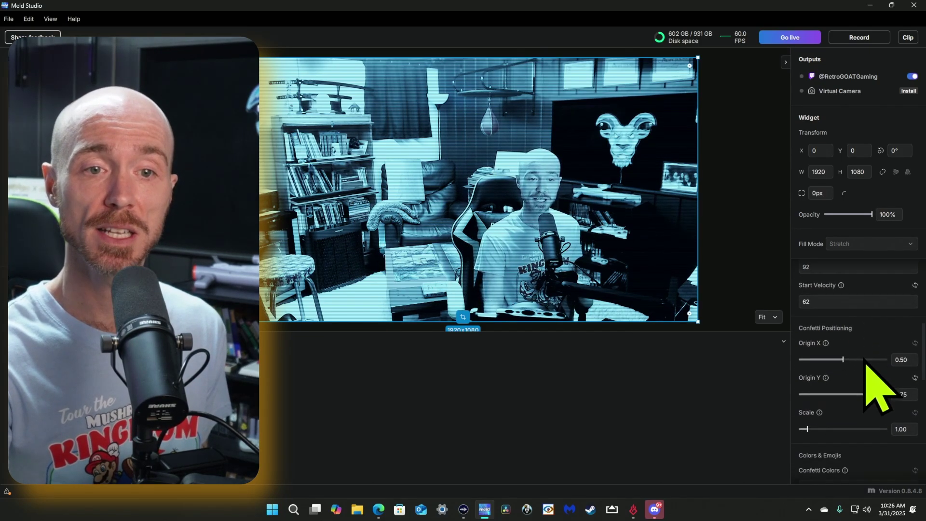
scroll(863, 367, "down", 1)
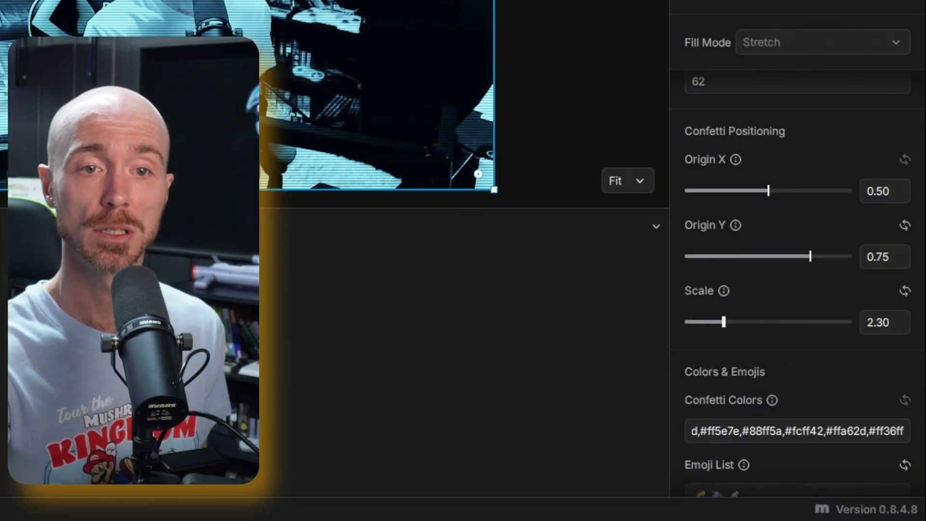
scroll(796, 217, "up", 3)
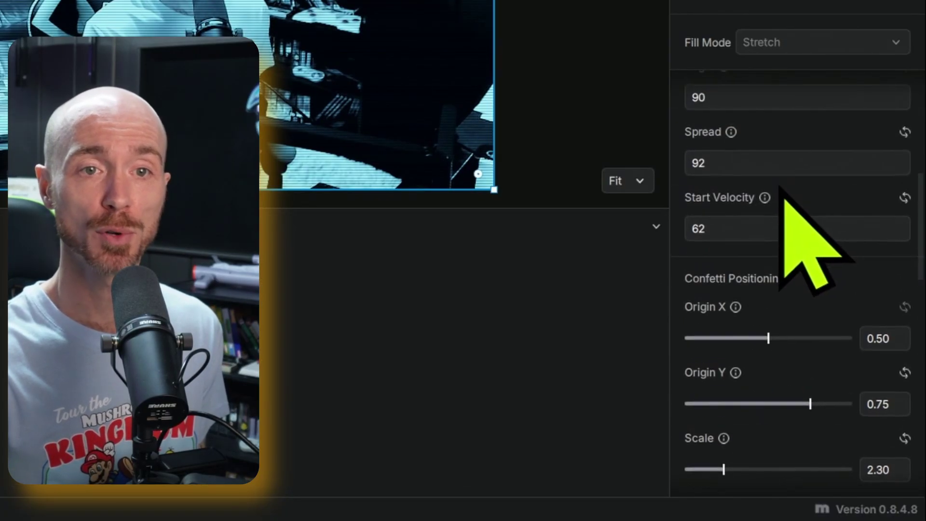
scroll(782, 212, "up", 3)
scroll(779, 197, "up", 3)
scroll(784, 217, "up", 2)
left_click(795, 269)
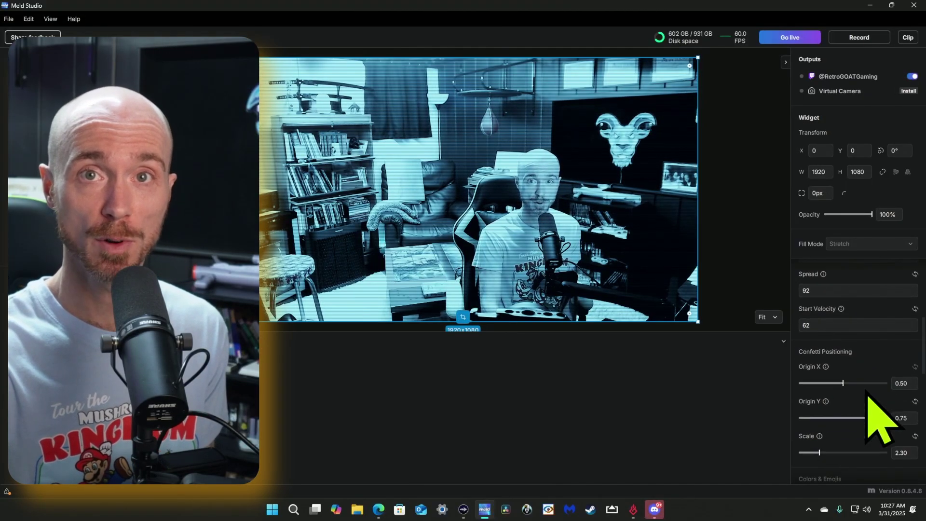
scroll(867, 394, "down", 1)
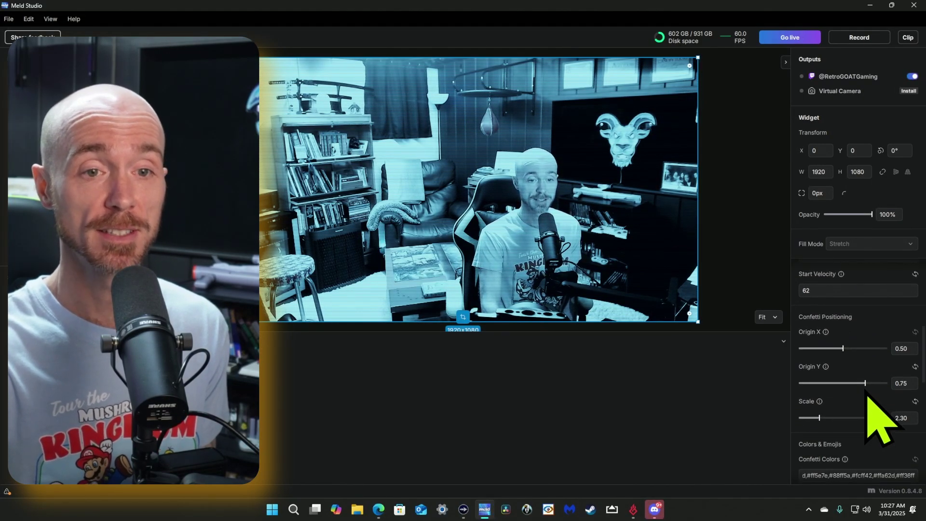
scroll(868, 397, "down", 2)
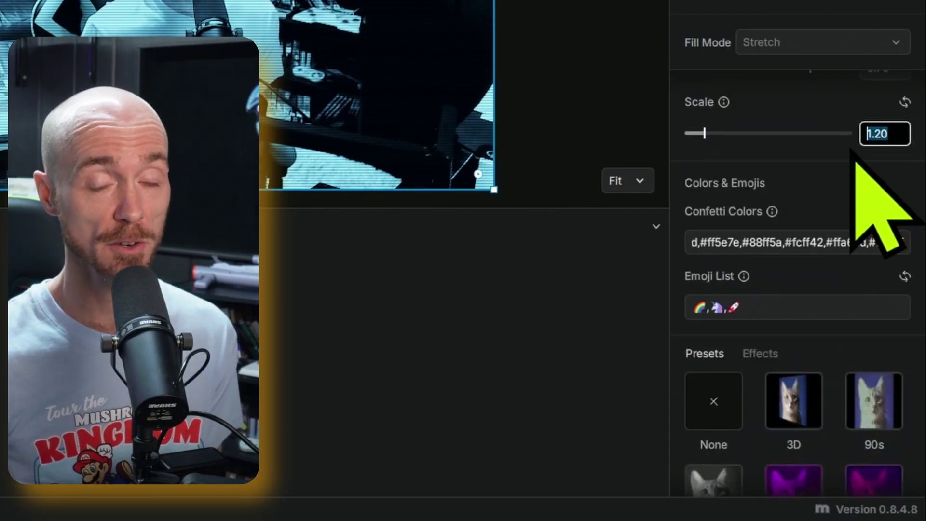
Lower the Confetti Positioning Scale to 1.00, keeping the origin at 0.50, 0.75
scroll(791, 289, "down", 10)
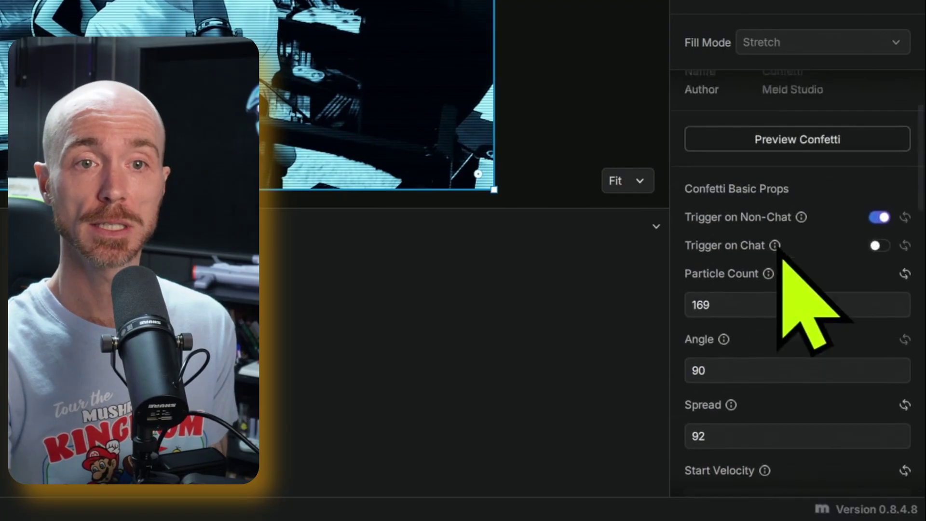
scroll(801, 270, "up", 2)
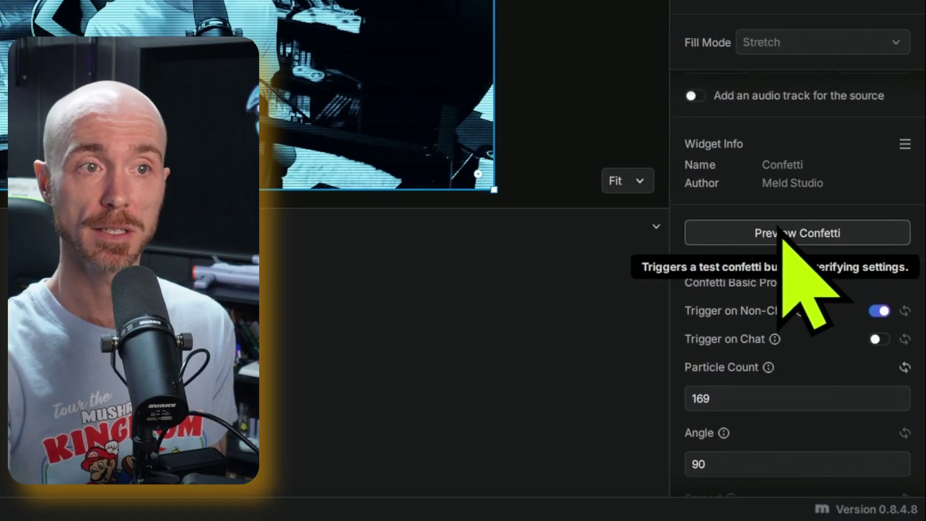
scroll(783, 239, "down", 10)
Delete every hex code, including #ff36ff, from the Confetti Colors list
left_click(786, 346)
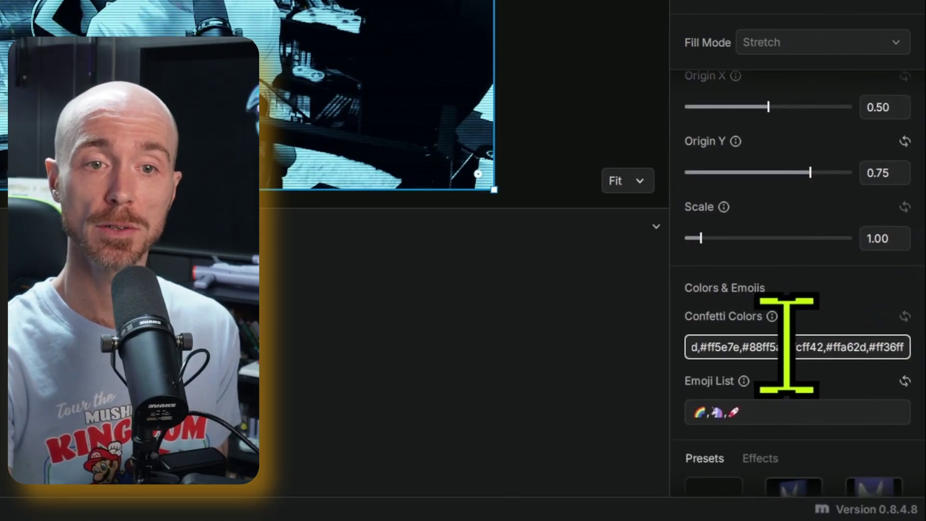
scroll(860, 342, "down", 2)
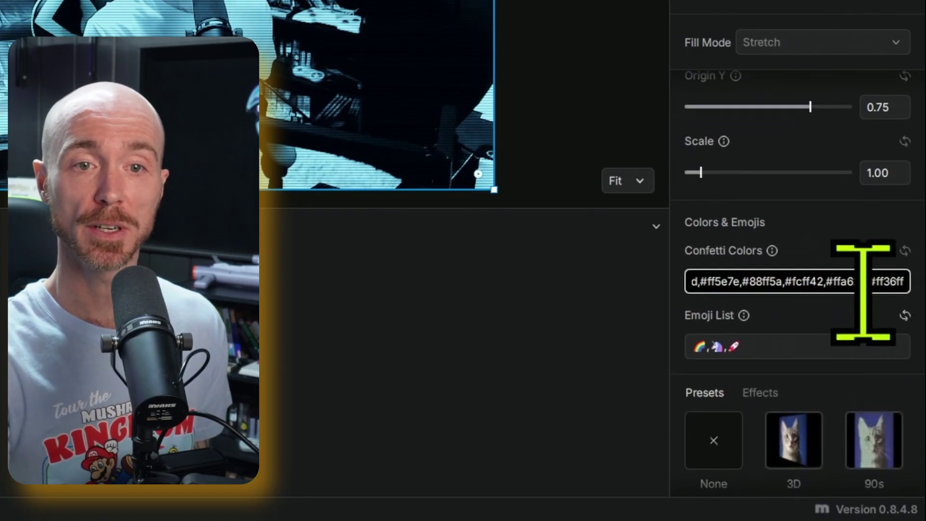
left_click(868, 281)
key("BackSpace")
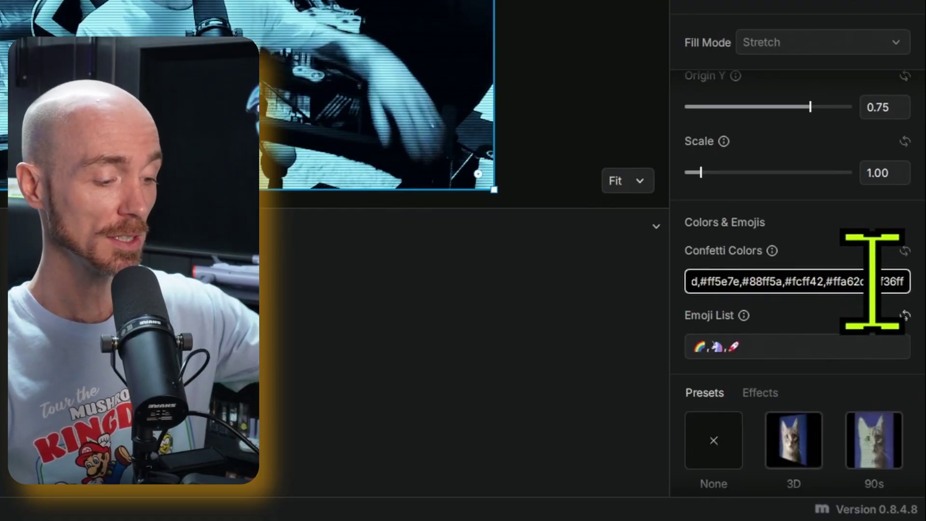
key("BackSpace")
key("BackSpace")
key("BackSpace")
key("BackSpace")
key("BackSpace")
key("BackSpace")
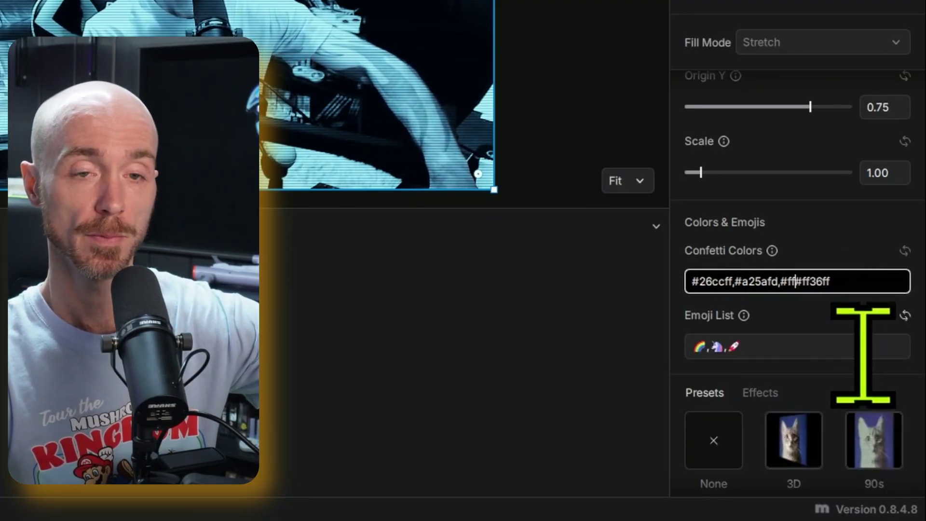
key("BackSpace")
key("BackSpace")
key("BackSpace")
key("BackSpace")
key("BackSpace")
key("BackSpace")
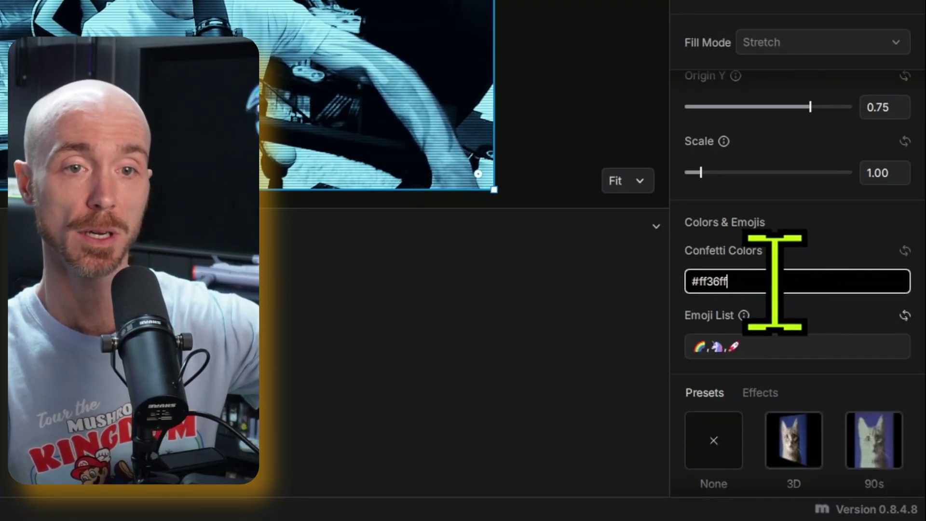
key("BackSpace")
key("BackSpace")
key("BackSpace")
key("BackSpace")
left_click(796, 346)
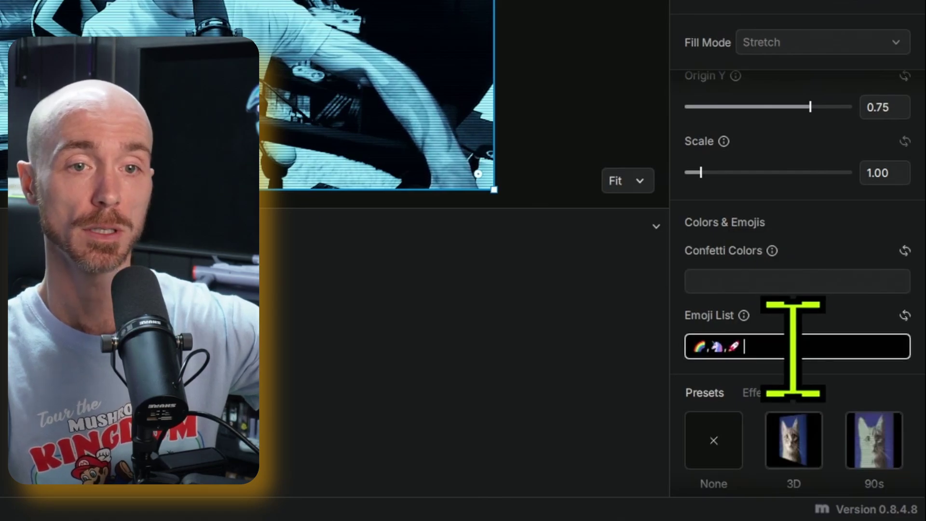
Fire a test burst with Preview Confetti
scroll(826, 171, "up", 4)
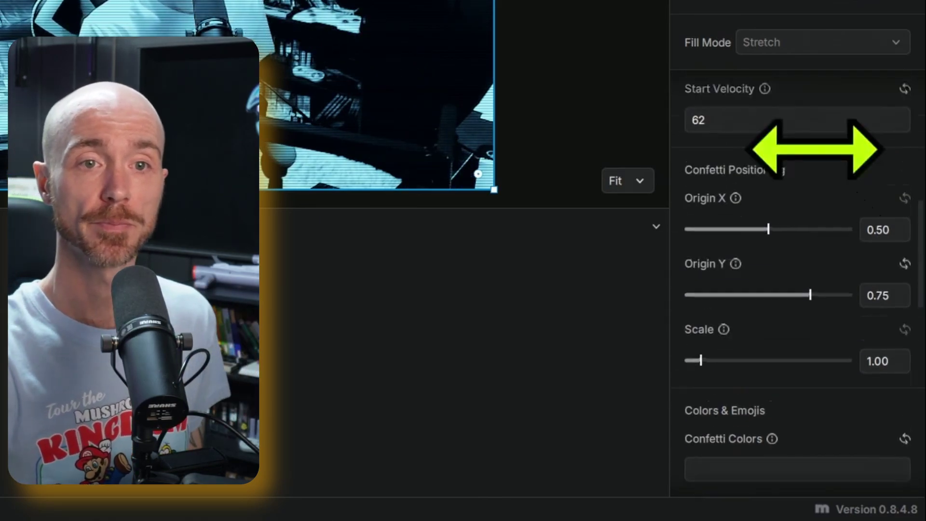
scroll(844, 147, "up", 5)
scroll(825, 193, "up", 3)
scroll(820, 173, "up", 3)
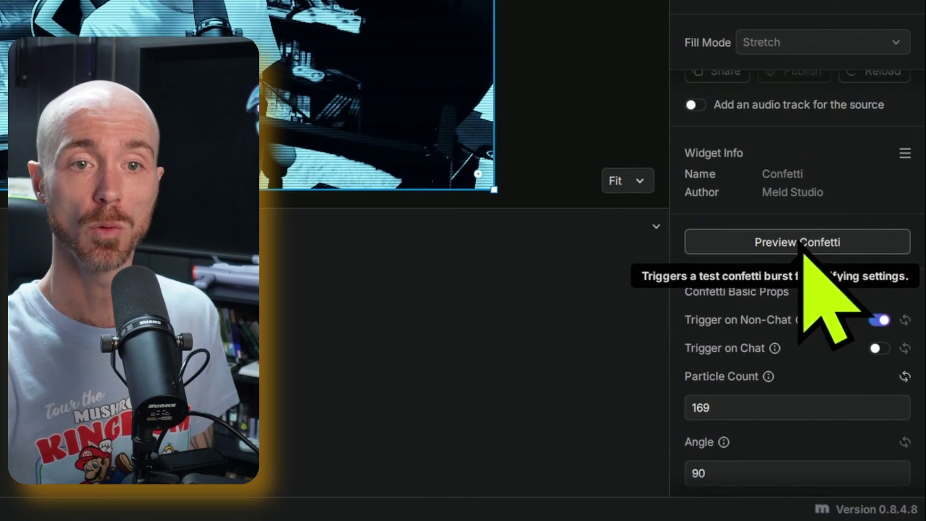
left_click(752, 243)
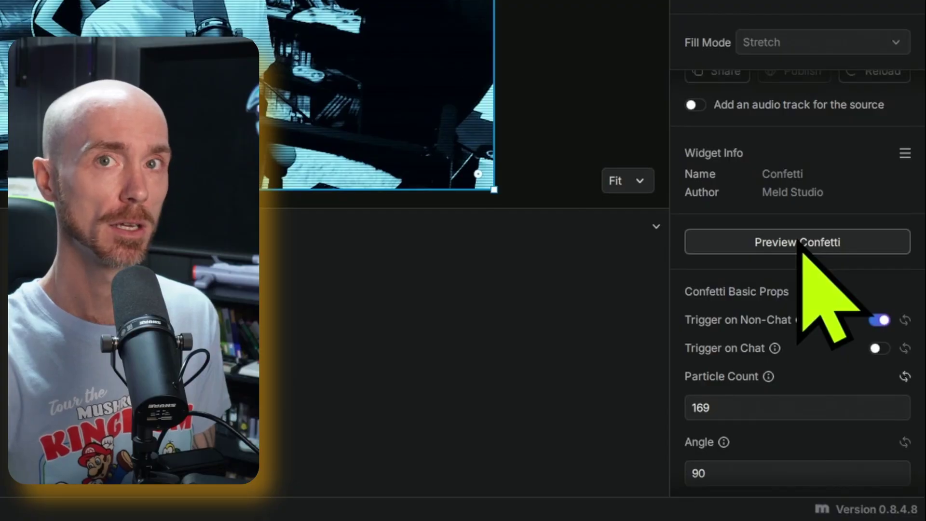
Set the Confetti Positioning Scale slider to 3.00
scroll(801, 241, "down", 3)
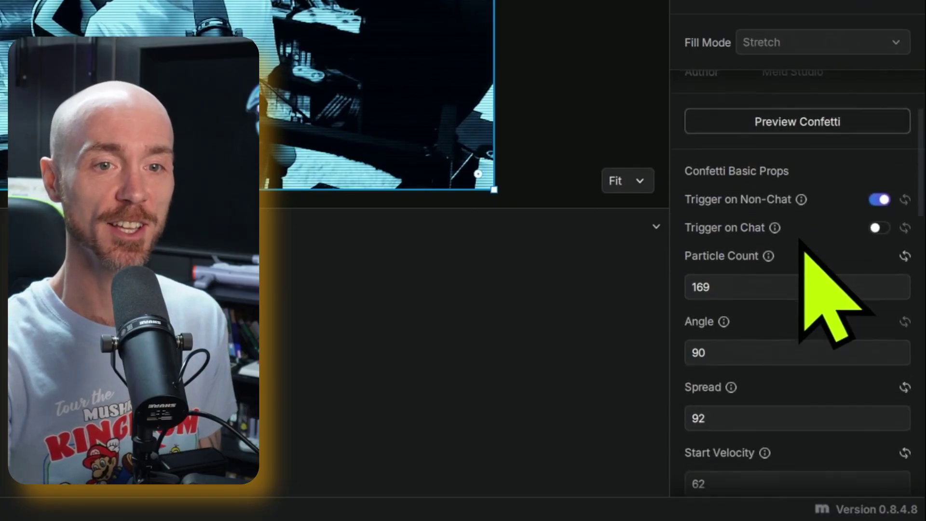
scroll(803, 246, "down", 2)
scroll(803, 251, "down", 3)
scroll(803, 241, "down", 2)
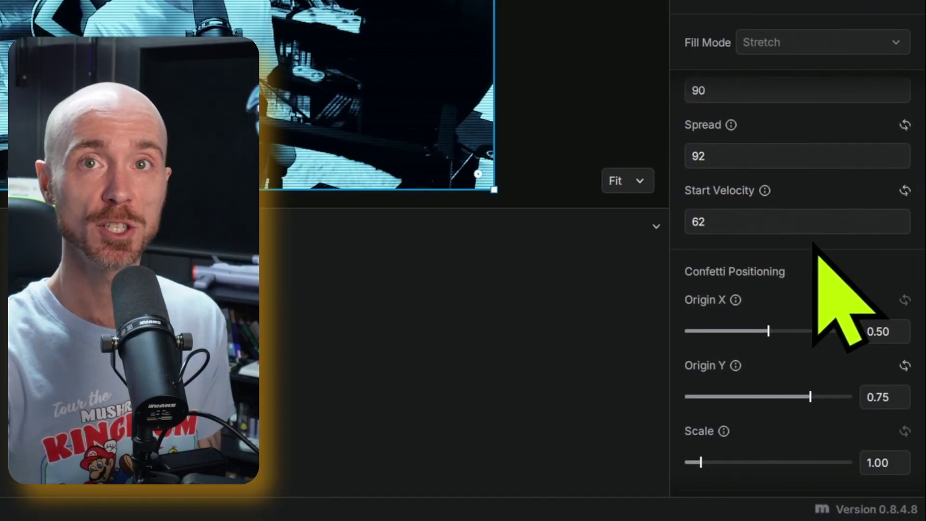
scroll(815, 243, "down", 3)
scroll(817, 251, "down", 3)
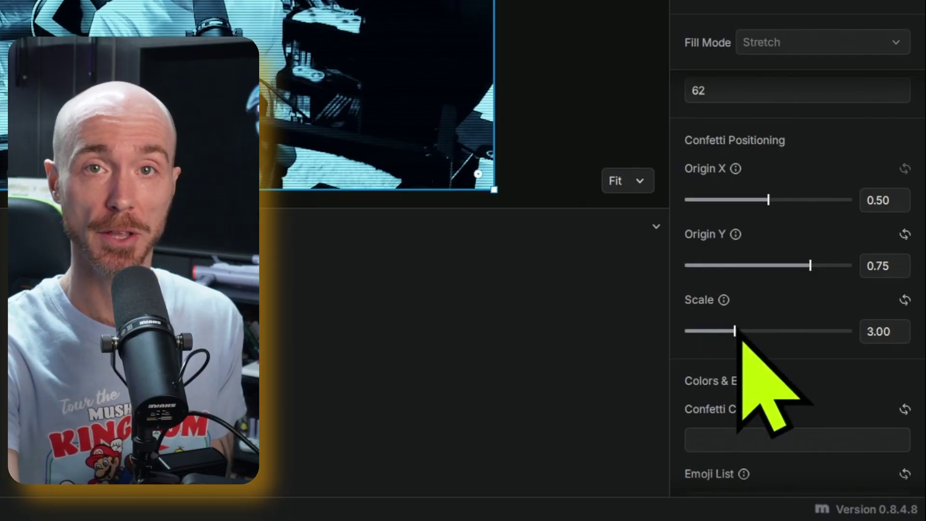
scroll(729, 231, "up", 3)
Check that the confetti Scale value reads 3.00
scroll(729, 231, "up", 2)
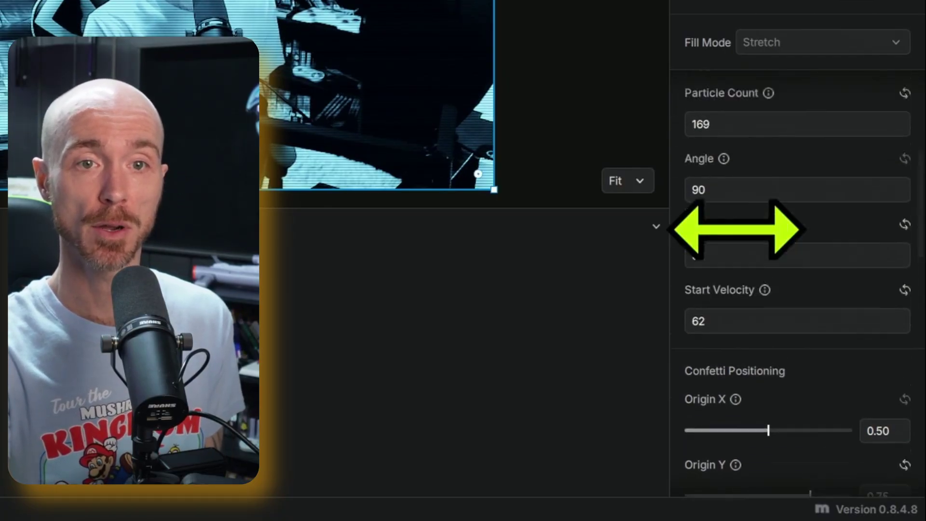
scroll(738, 246, "up", 4)
scroll(743, 263, "up", 1)
scroll(744, 265, "up", 3)
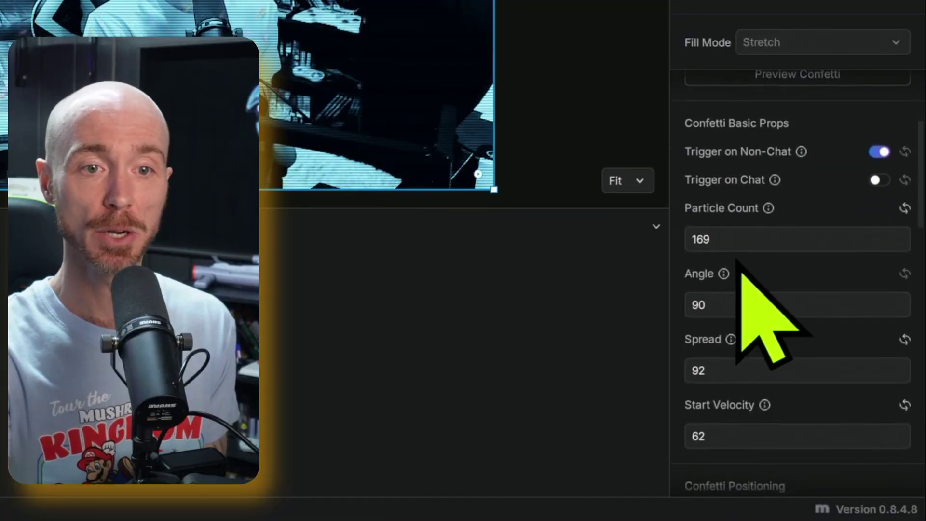
scroll(736, 258, "down", 3)
scroll(736, 258, "down", 2)
scroll(868, 320, "down", 2)
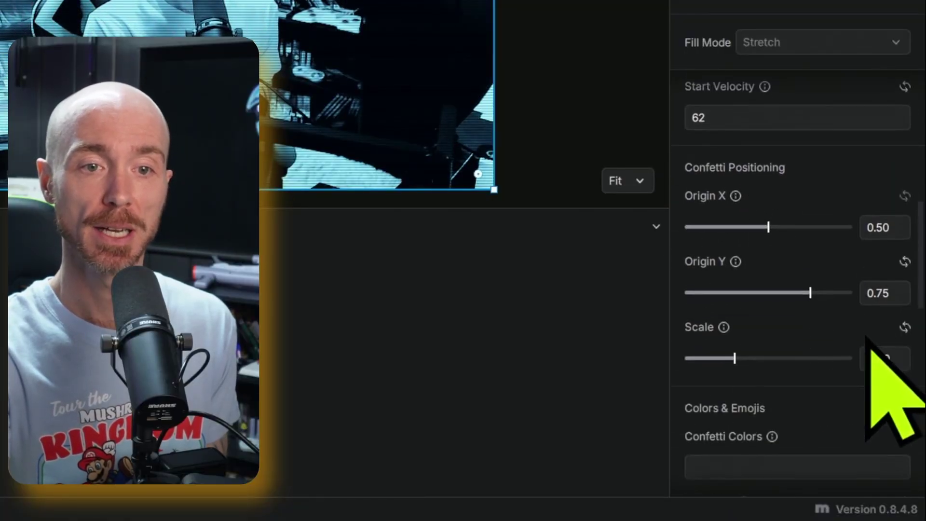
scroll(865, 339, "down", 3)
scroll(864, 330, "up", 3)
left_click(872, 330)
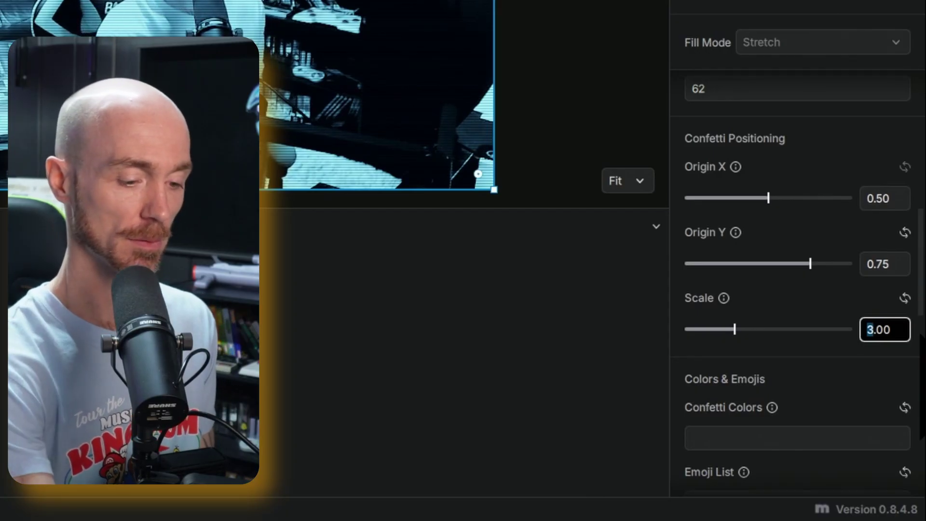
Change Particle Count in Confetti Basic Props from 169 to 212
scroll(749, 276, "up", 3)
scroll(752, 289, "up", 3)
scroll(758, 304, "up", 2)
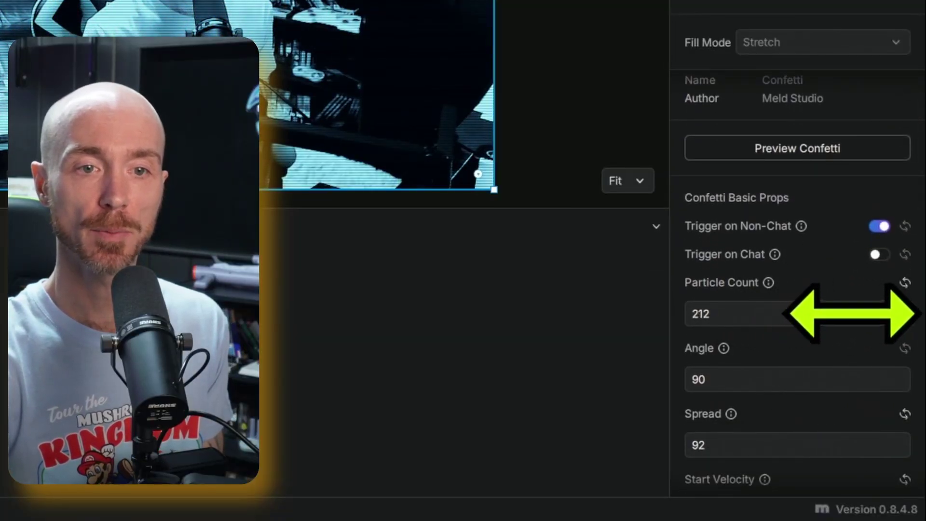
Scrub Spread from 92 up to 127 and preview the wider confetti burst
scroll(798, 338, "down", 2)
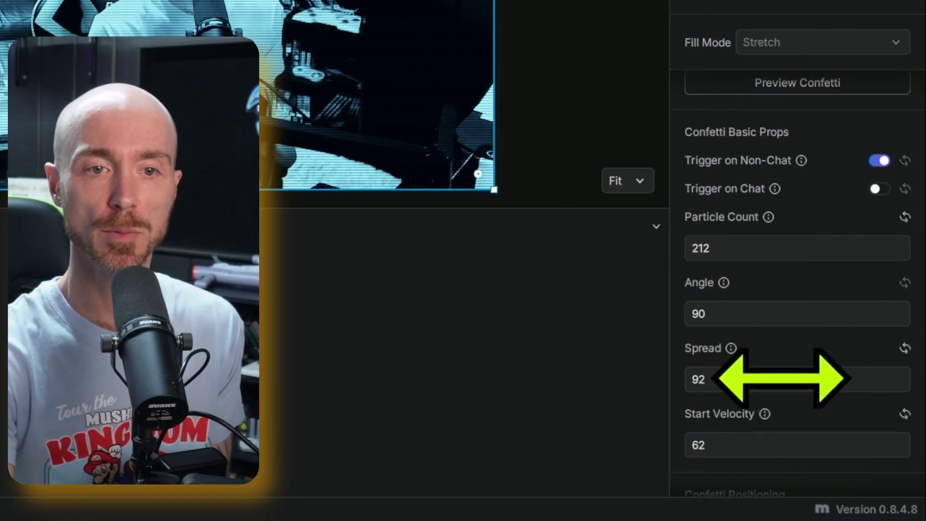
left_click_drag(782, 379, 814, 382)
scroll(820, 385, "down", 4)
scroll(820, 386, "up", 3)
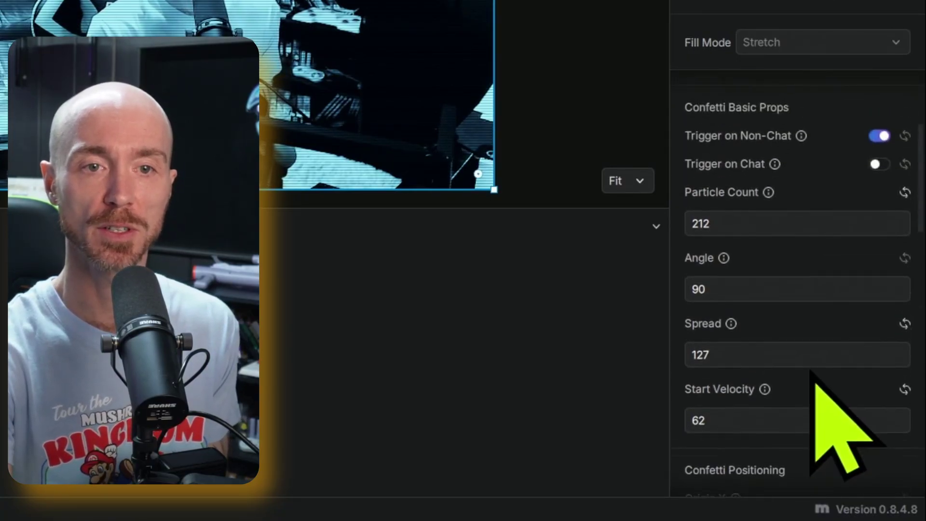
scroll(820, 381, "up", 5)
scroll(796, 314, "up", 1)
left_click(779, 265)
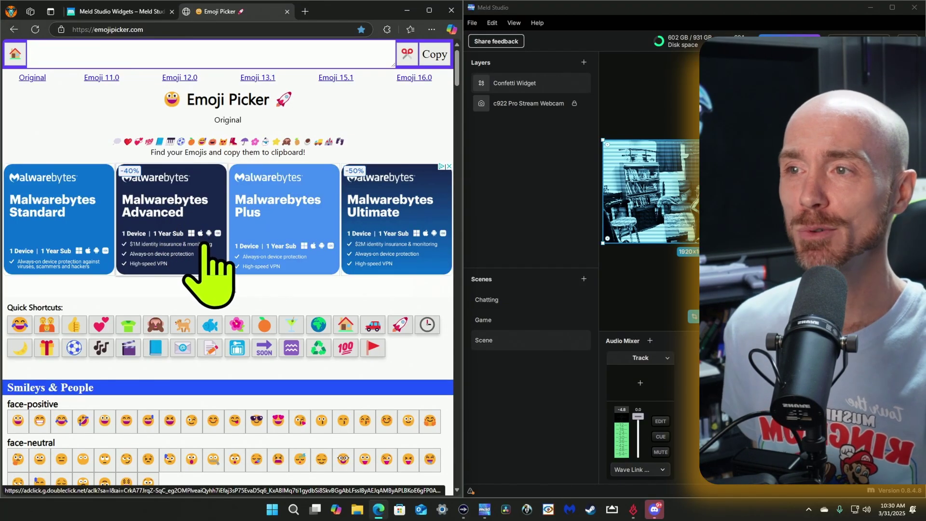
Pick the red heart emoji on emojipicker.com and copy it to the clipboard
scroll(202, 246, "down", 3)
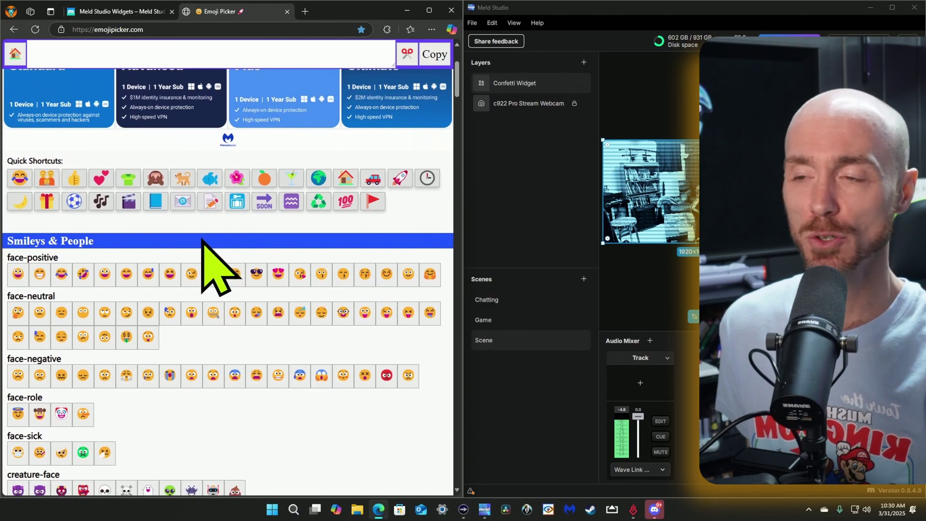
scroll(201, 241, "down", 1)
scroll(200, 243, "down", 1)
scroll(198, 244, "down", 1)
scroll(198, 244, "down", 1)
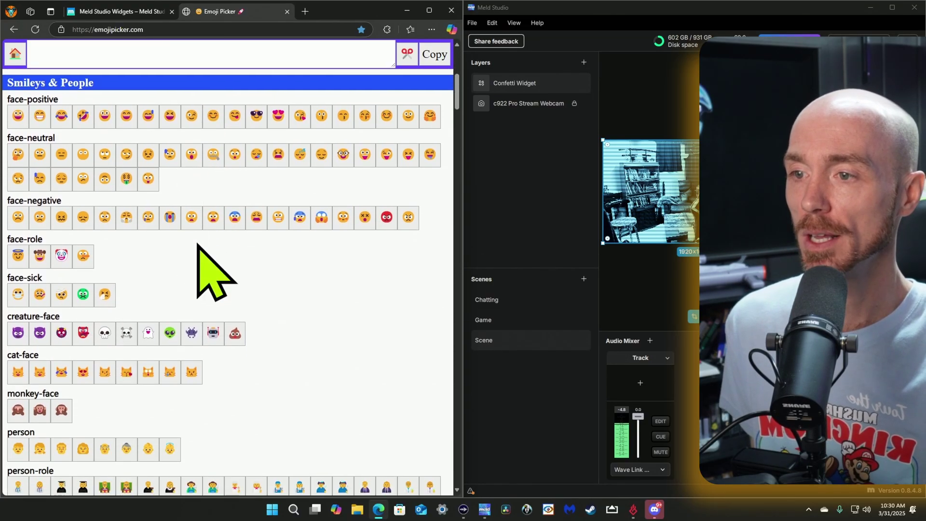
scroll(312, 262, "down", 1)
scroll(302, 270, "down", 9)
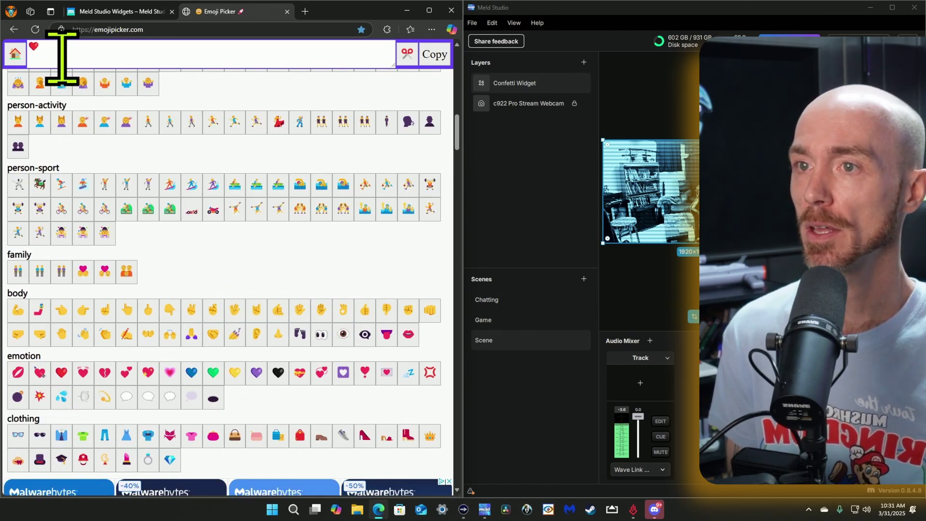
left_click(429, 56)
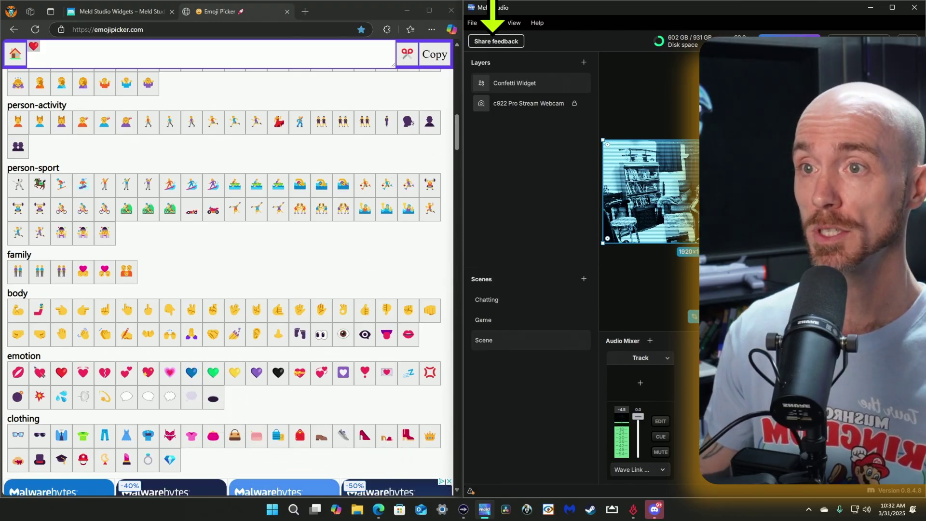
Replace the heart with the praying-hands emoji in Emoji Picker and copy it
left_click(100, 52)
key("BackSpace")
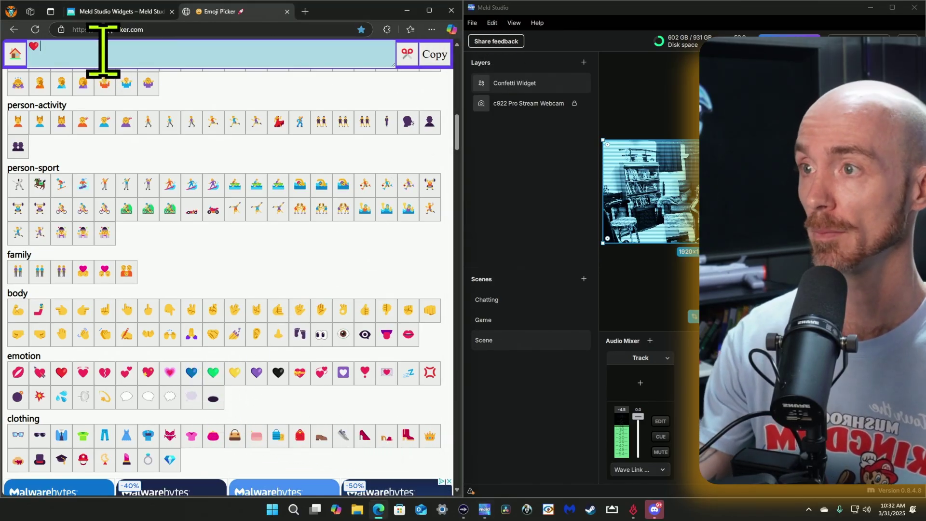
left_click(192, 333)
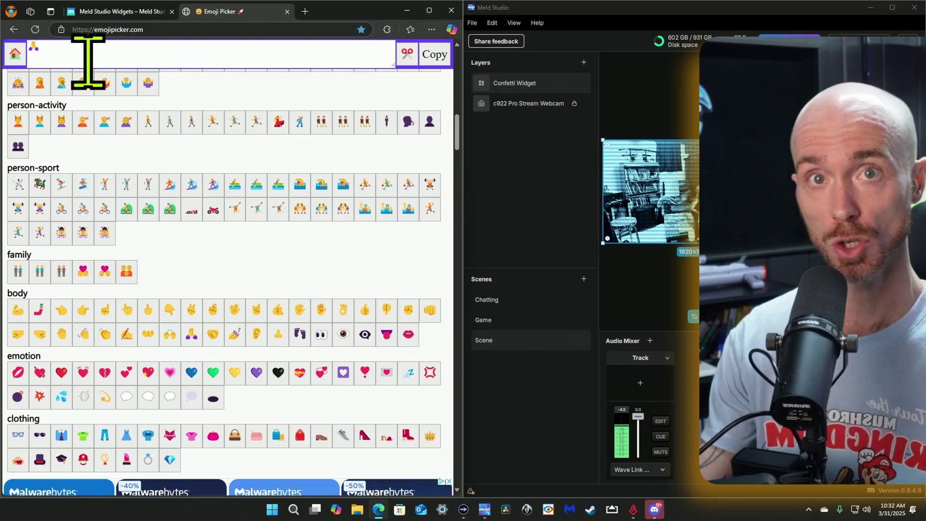
left_click(434, 56)
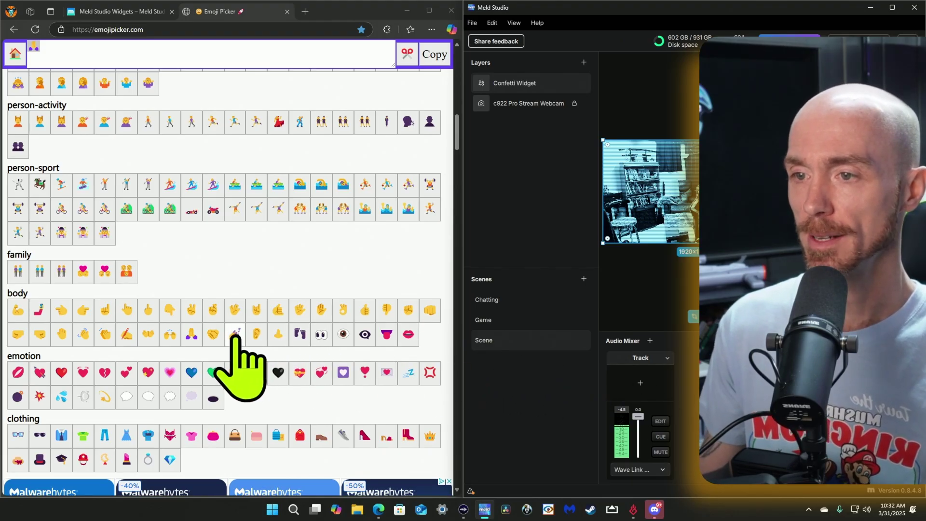
Copy the grinning-face emoji and paste it at the end of Meld's Emoji List
scroll(45, 207, "up", 15)
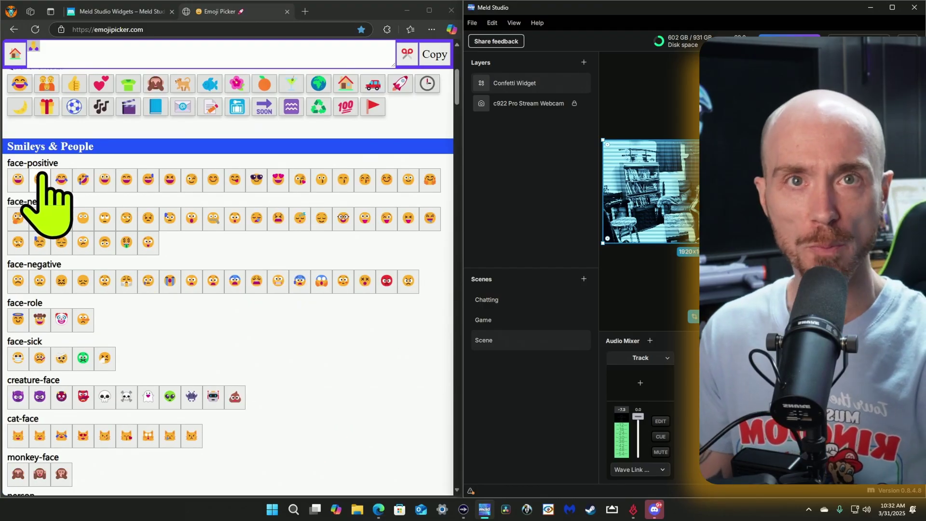
left_click(65, 56)
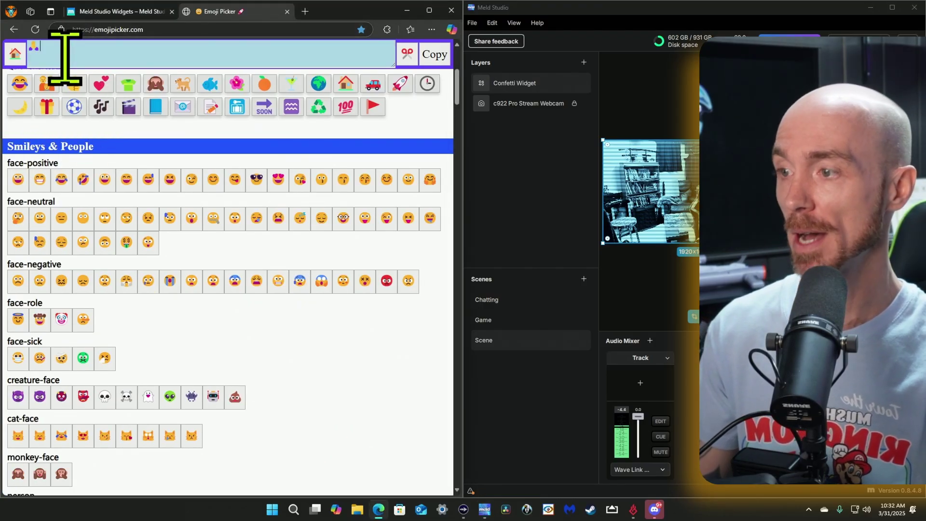
left_click(48, 183)
left_click(435, 57)
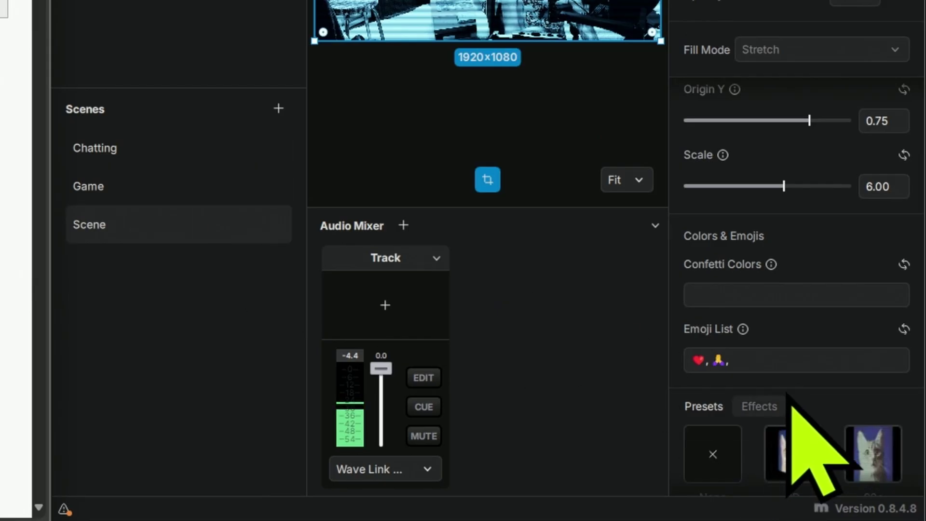
left_click(766, 359)
key("ctrl+v")
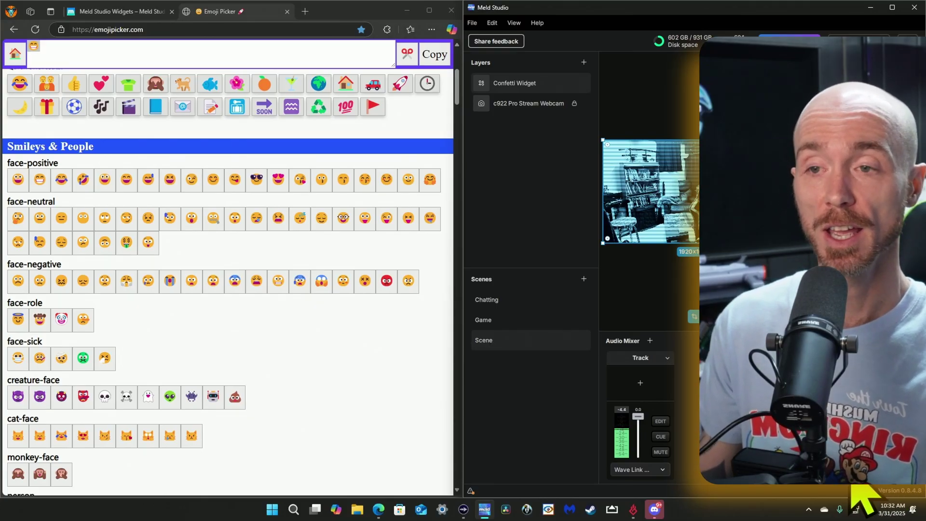
Maximize the Meld Studio window so the webcam scene with the Confetti Widget fills the screen
left_click(891, 8)
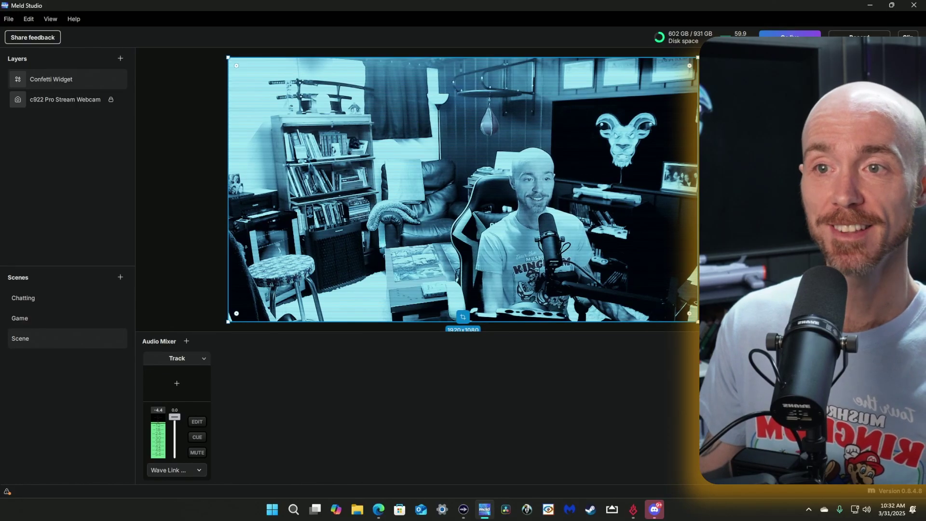